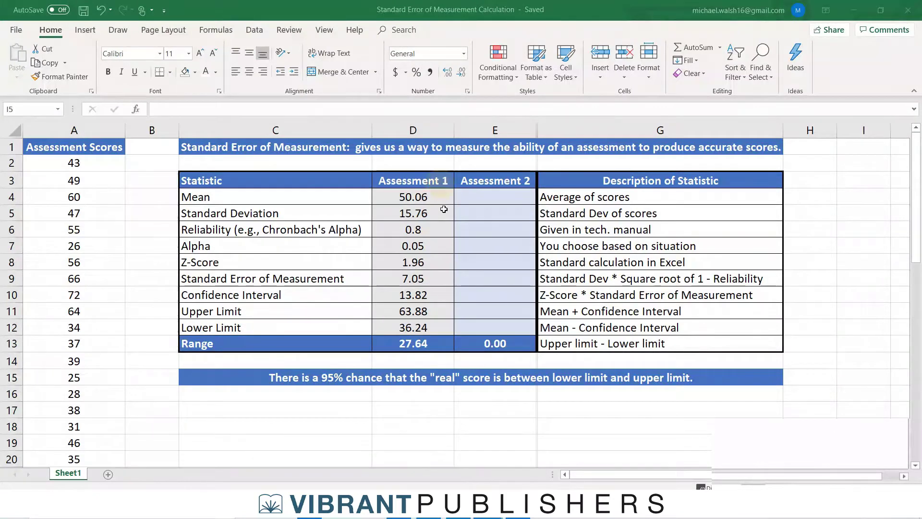
left_click(427, 184)
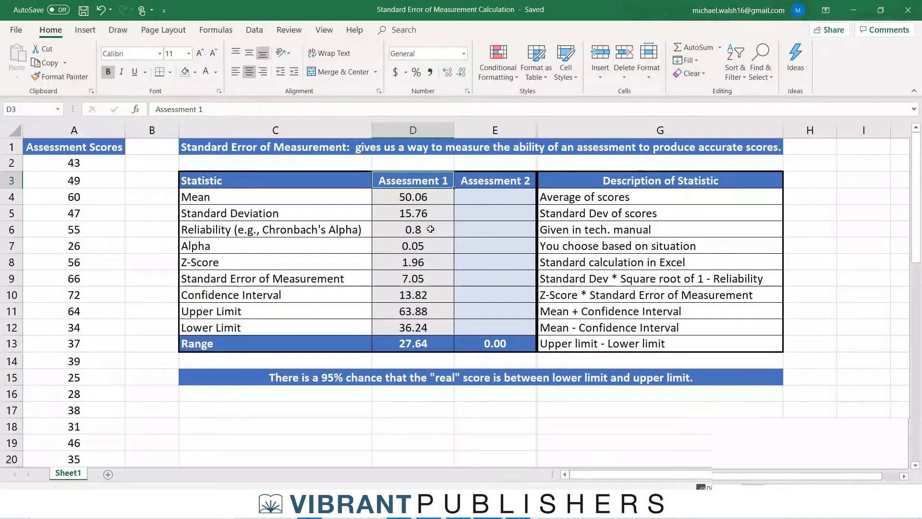
left_click(431, 229)
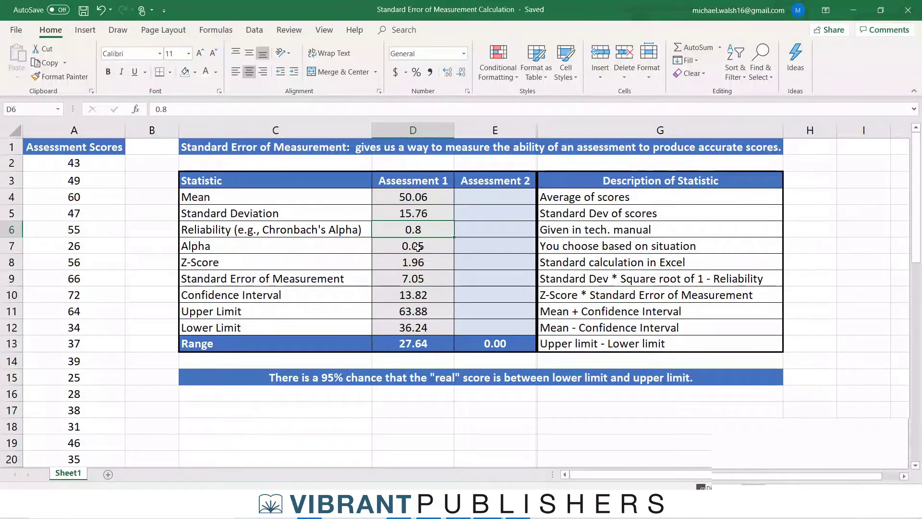
left_click(439, 198)
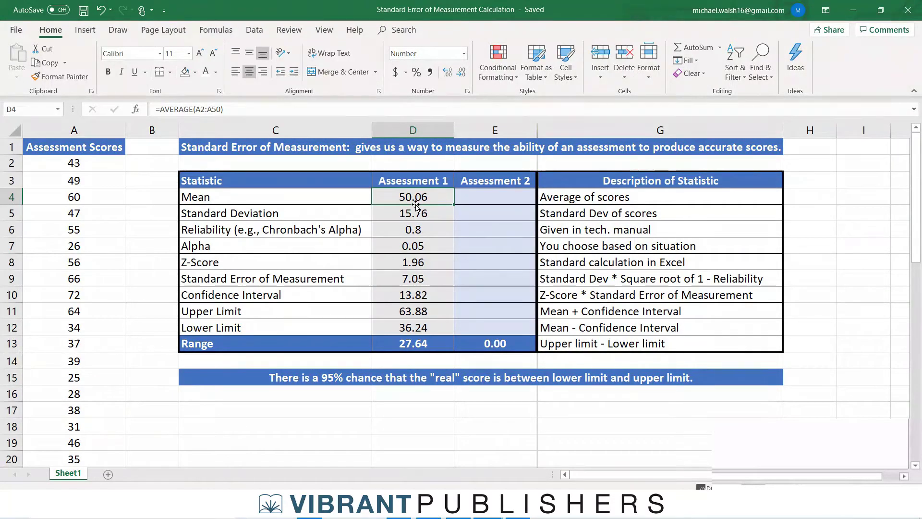
- Calculate the Assessment 2 mean in E4 with an AVERAGE formula over the scores in A2:A50
left_click(470, 199)
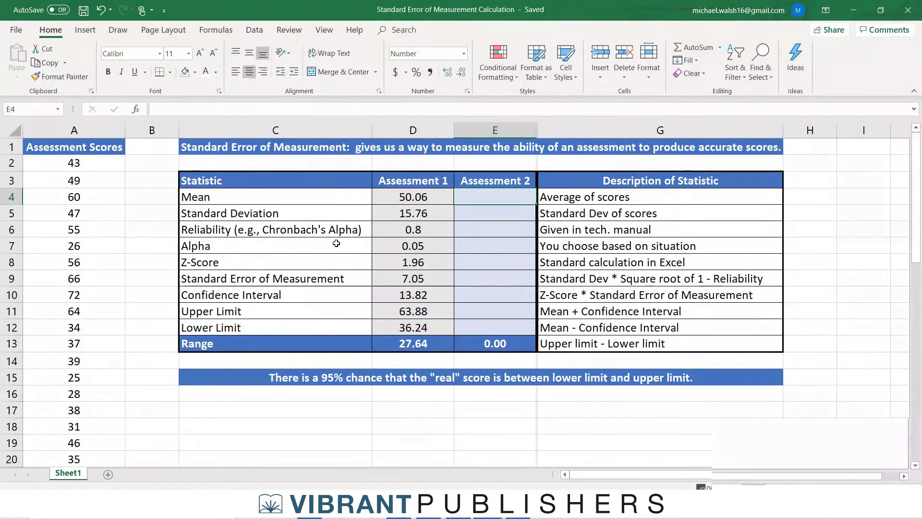
type("=")
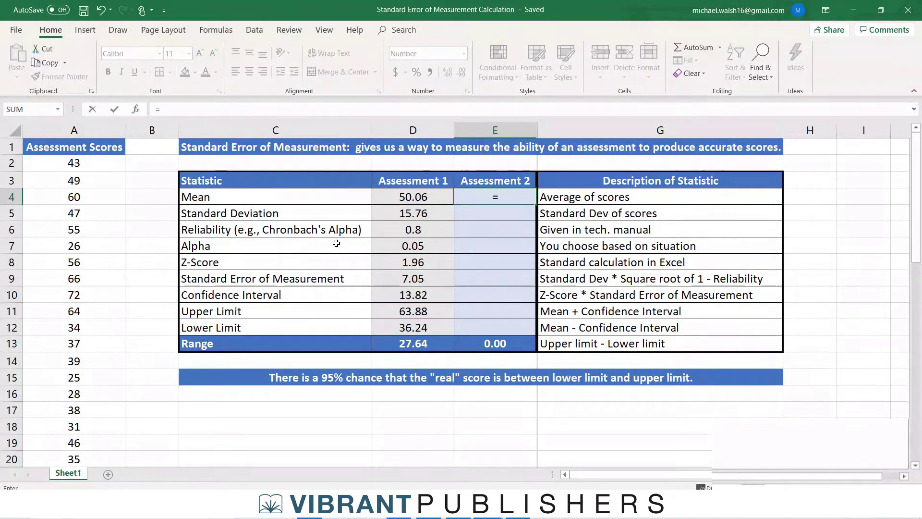
type("average")
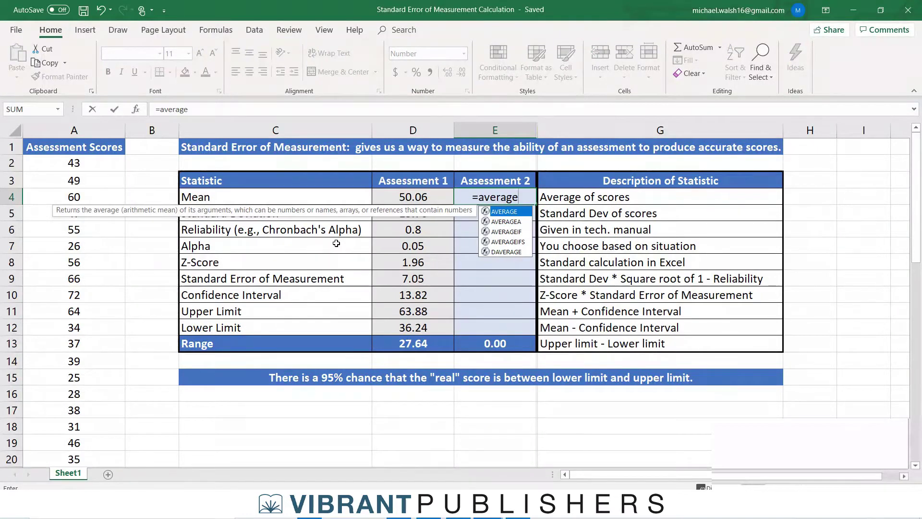
type("(")
left_click(63, 166)
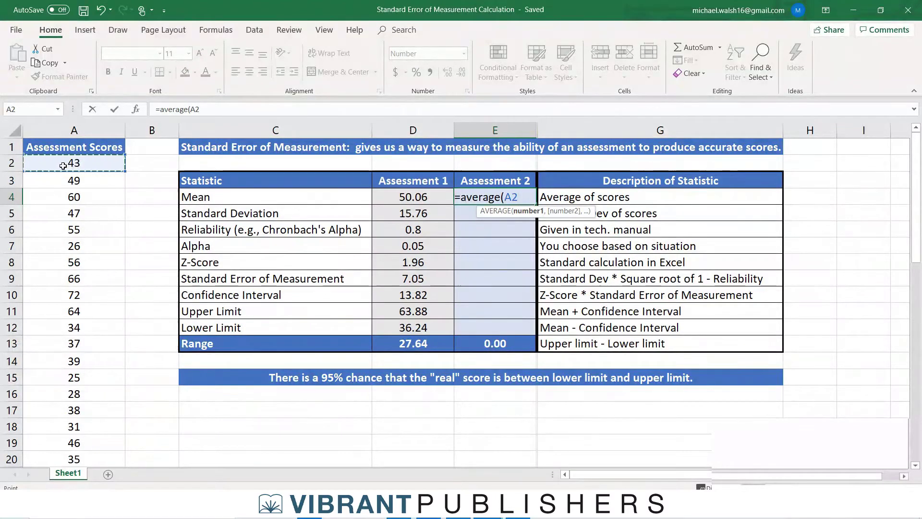
key("ctrl+shift+Down")
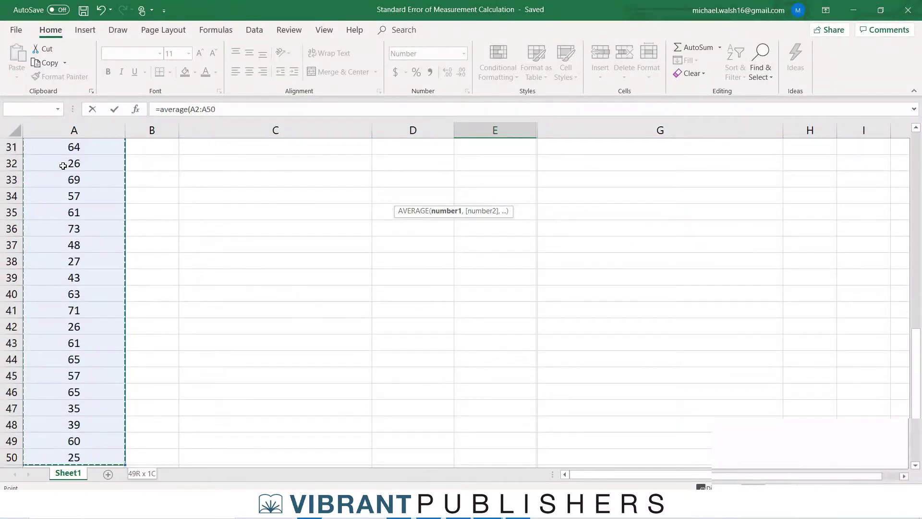
type(")")
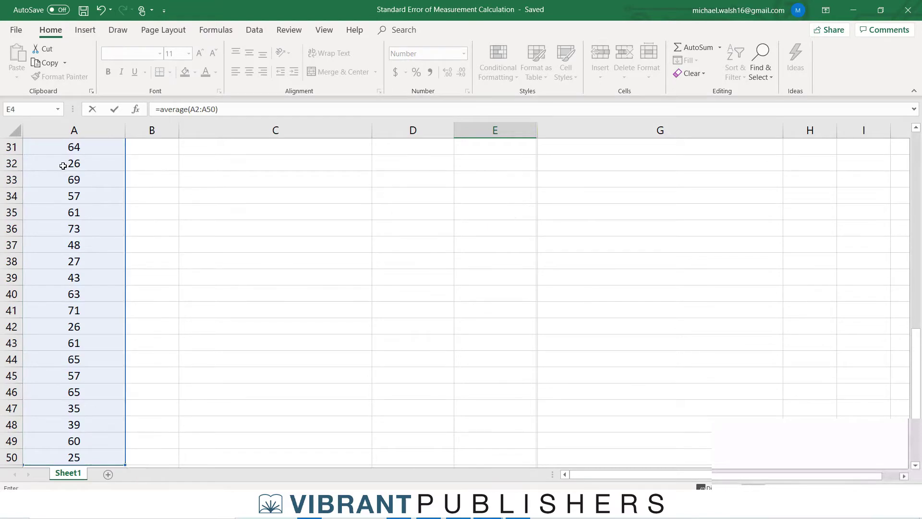
key("Return")
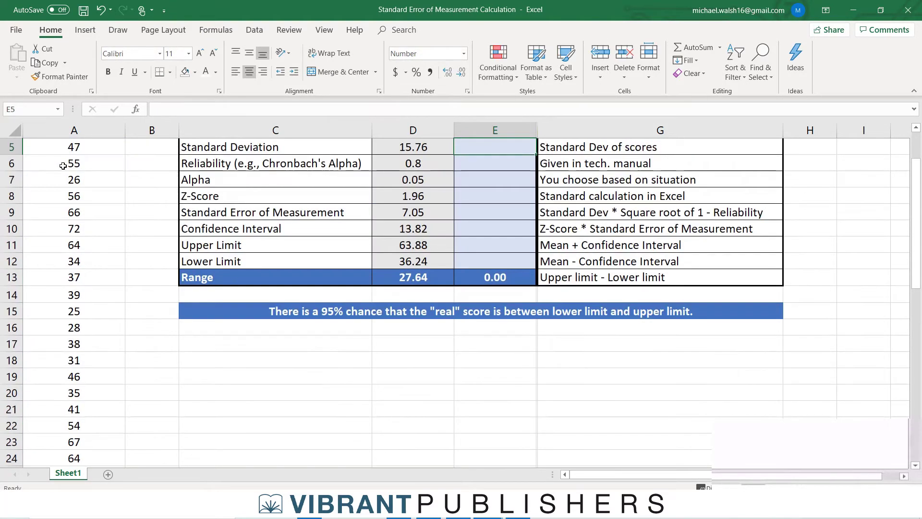
scroll(396, 216, "up", 2)
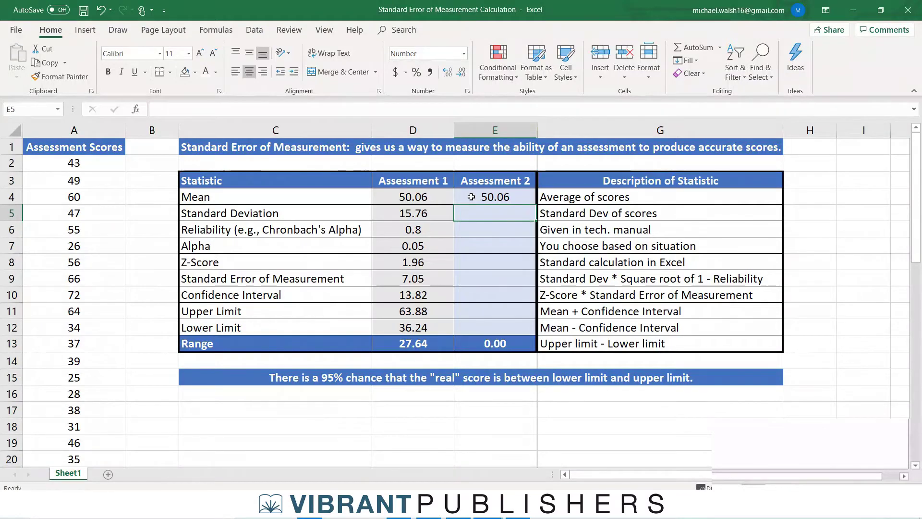
- Calculate the Assessment 2 standard deviation in E5 with STDEV.S over the scores in A2:A50
type("=std")
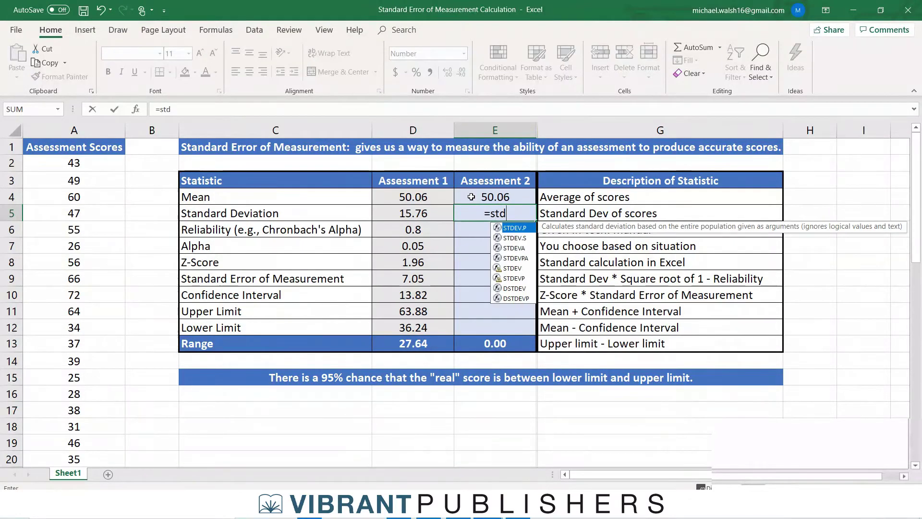
type("ev")
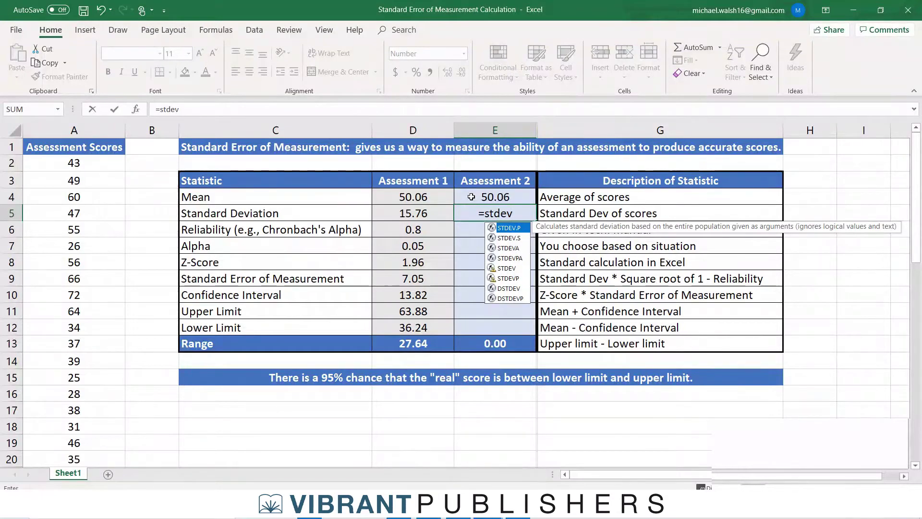
left_click(509, 239)
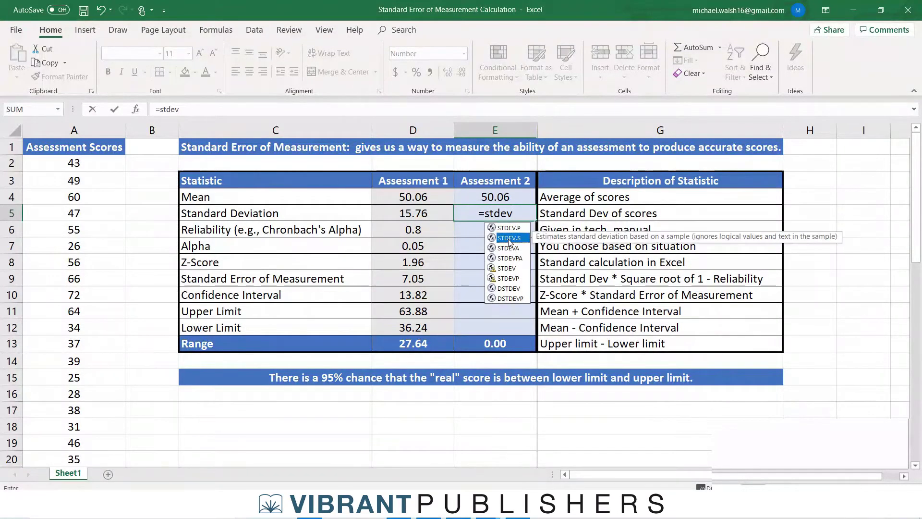
double_click(509, 239)
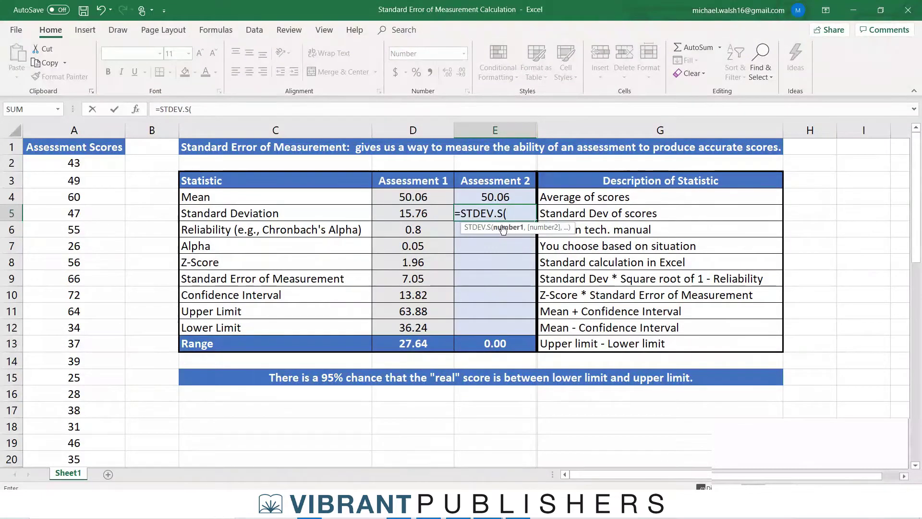
left_click(114, 162)
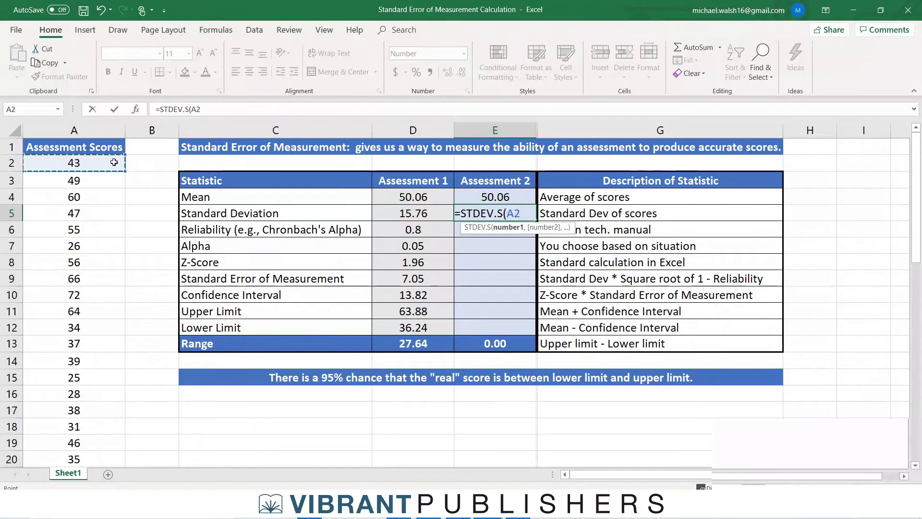
key("ctrl+shift+Down")
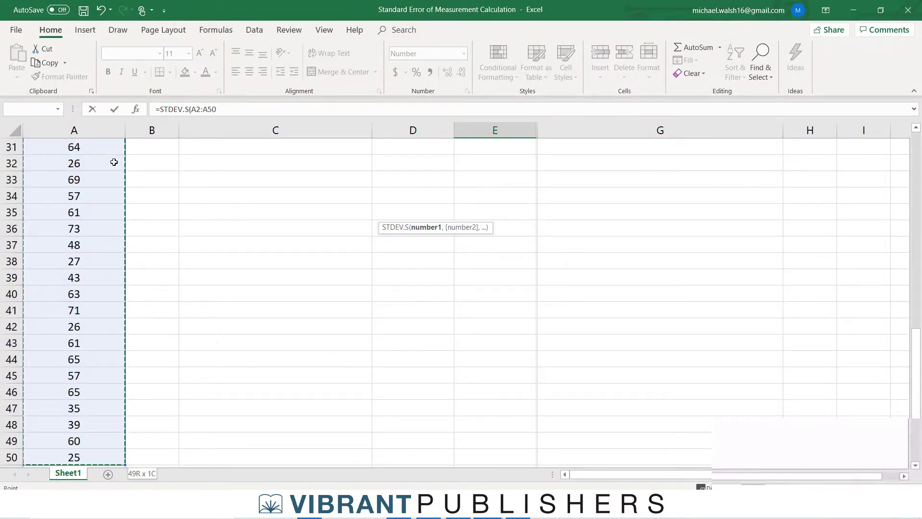
type(")")
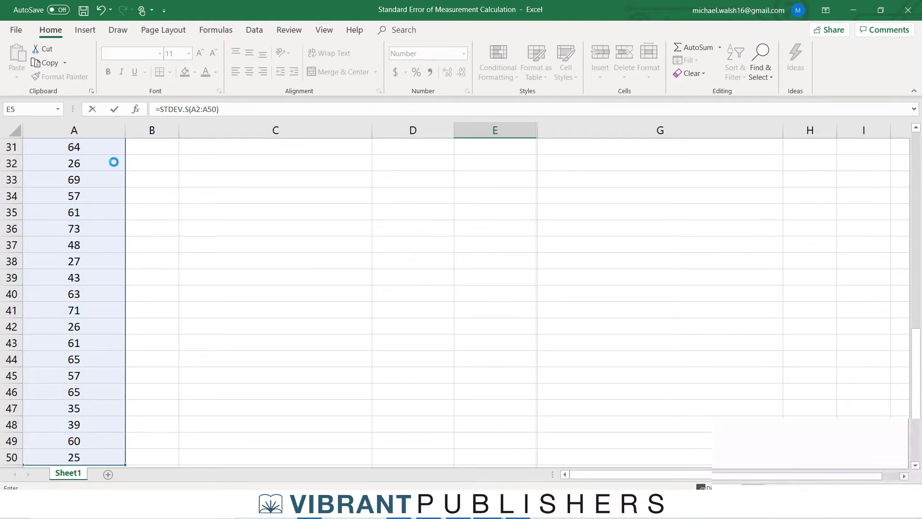
key("Return")
scroll(378, 181, "up", 1)
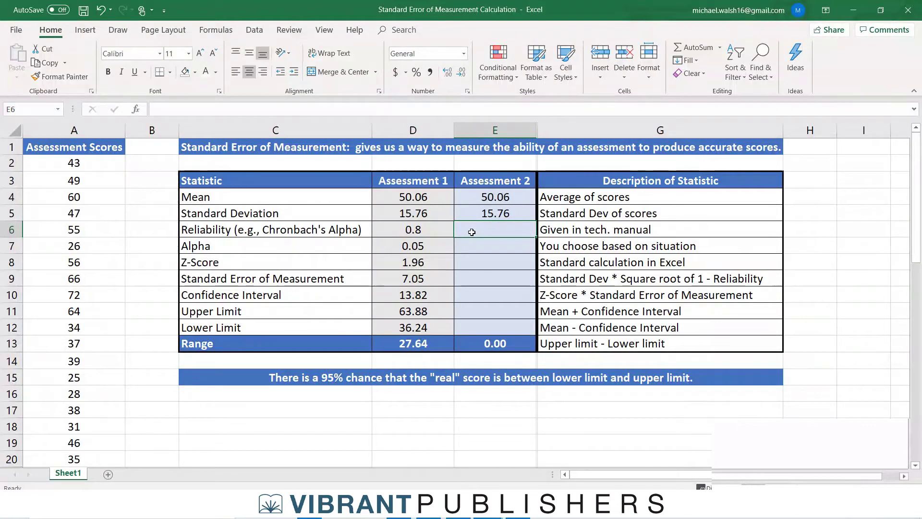
- Set the Assessment 2 reliability in E6 to 0.7 and its alpha in E7 to 0.05
left_click(440, 230)
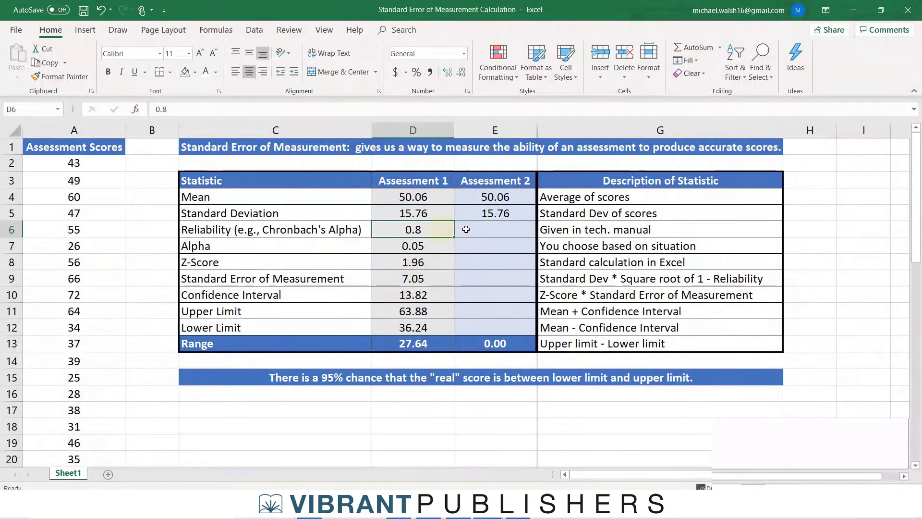
left_click(468, 229)
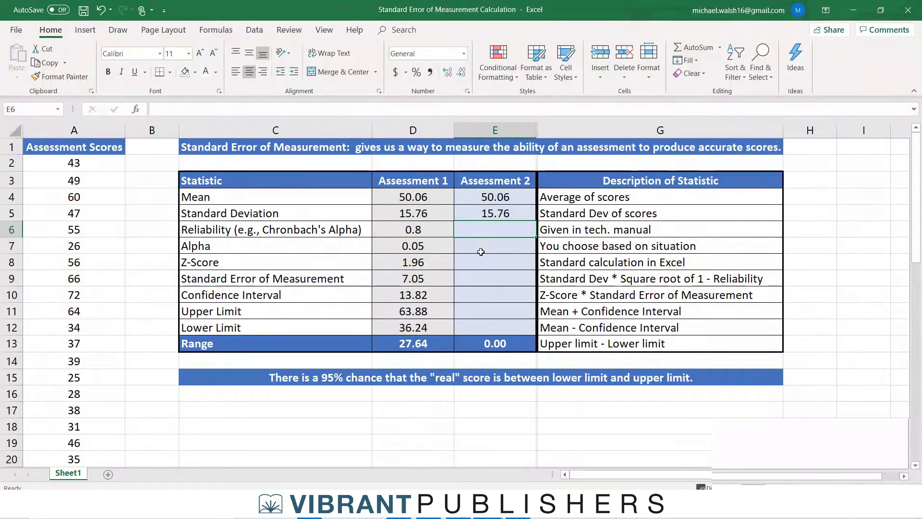
type("0.7")
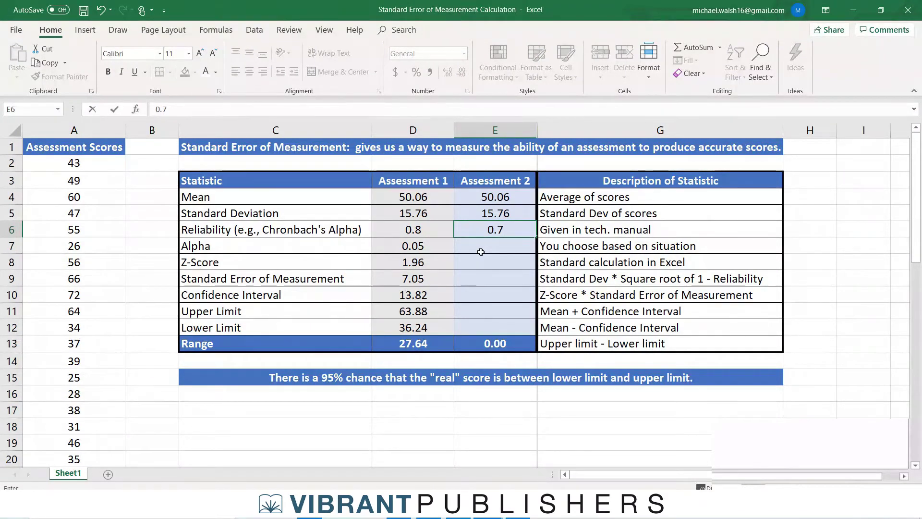
key("Return")
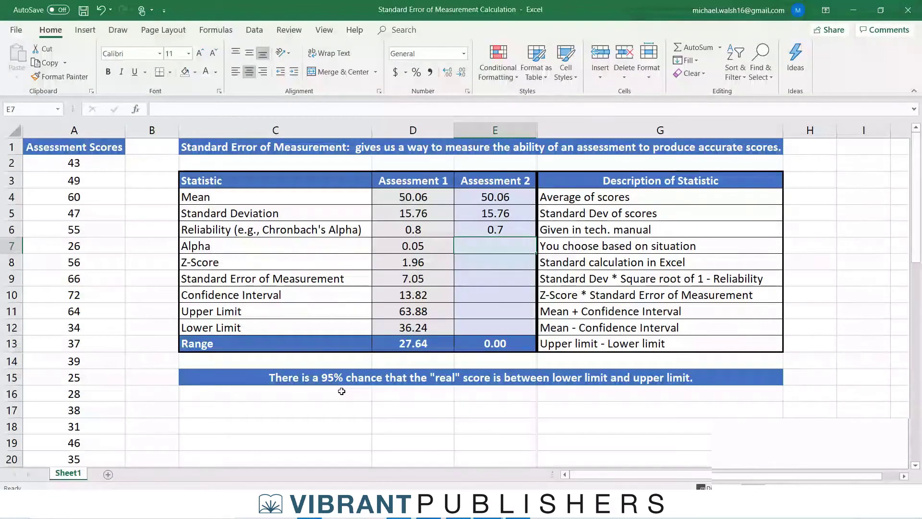
type("0.05")
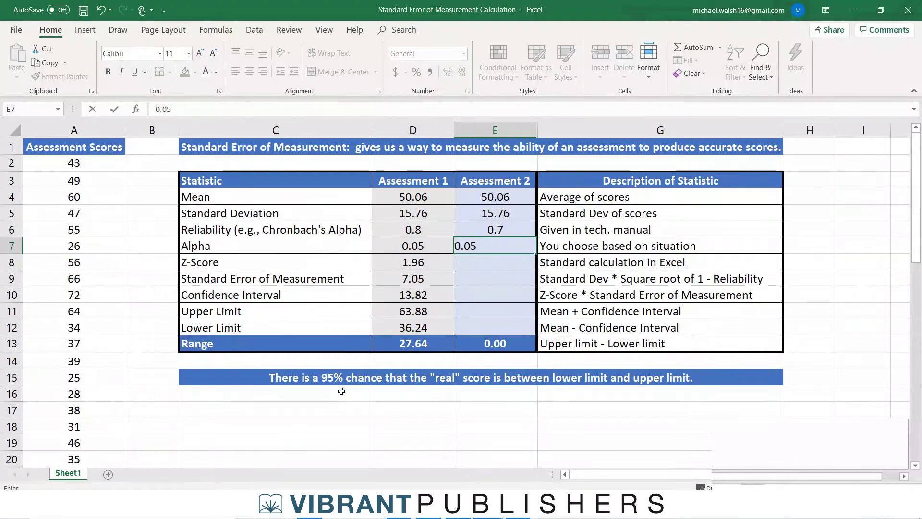
key("Return")
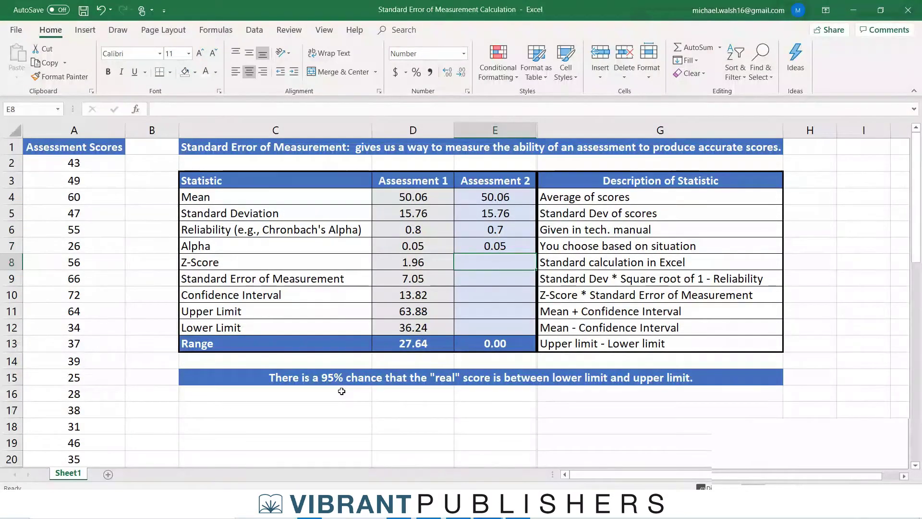
- Calculate the Assessment 2 Z-Score in E8 using the same formula as the Assessment 1 Z-Score in D8
left_click(435, 265)
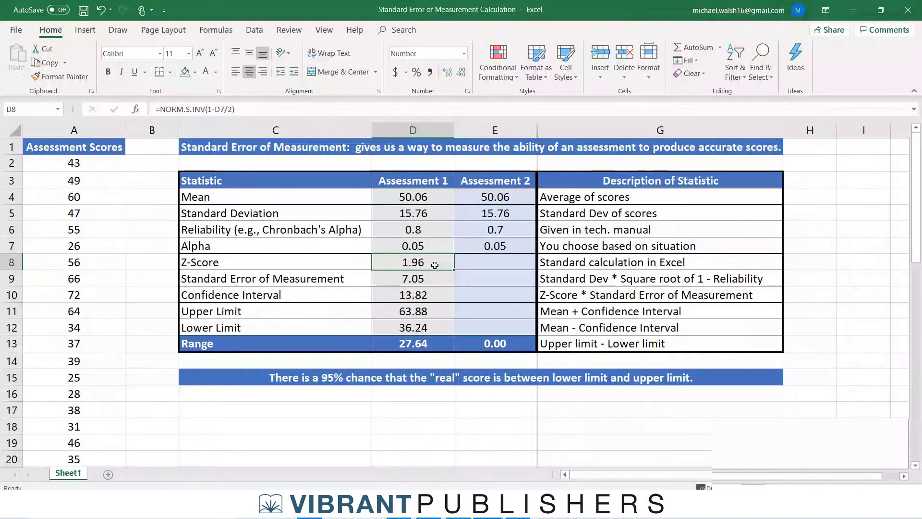
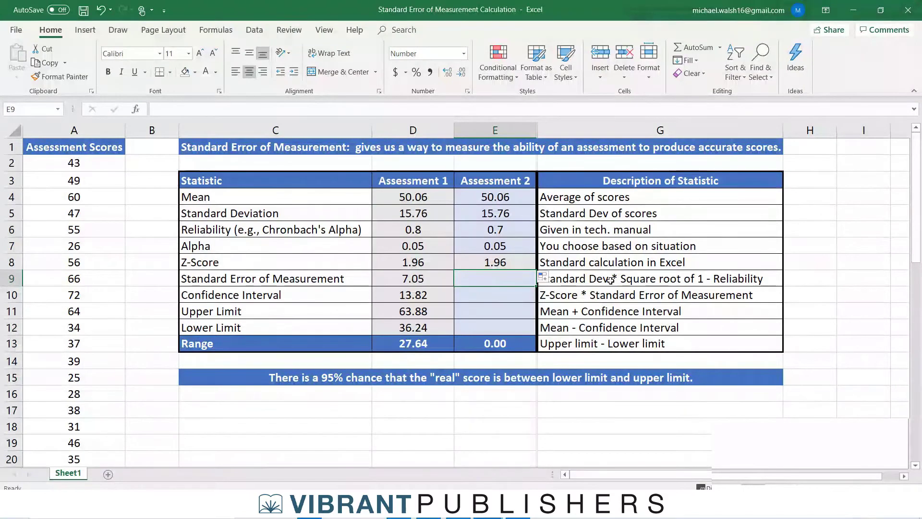
type("=s")
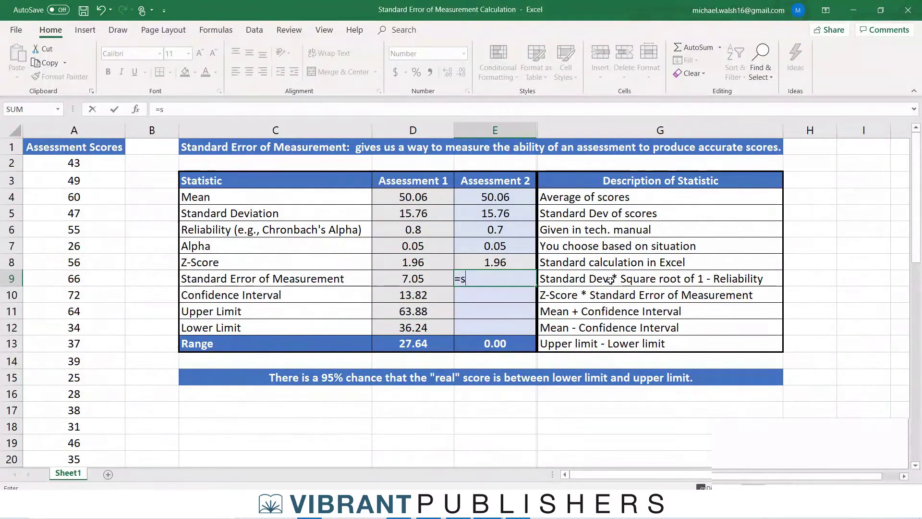
type("td")
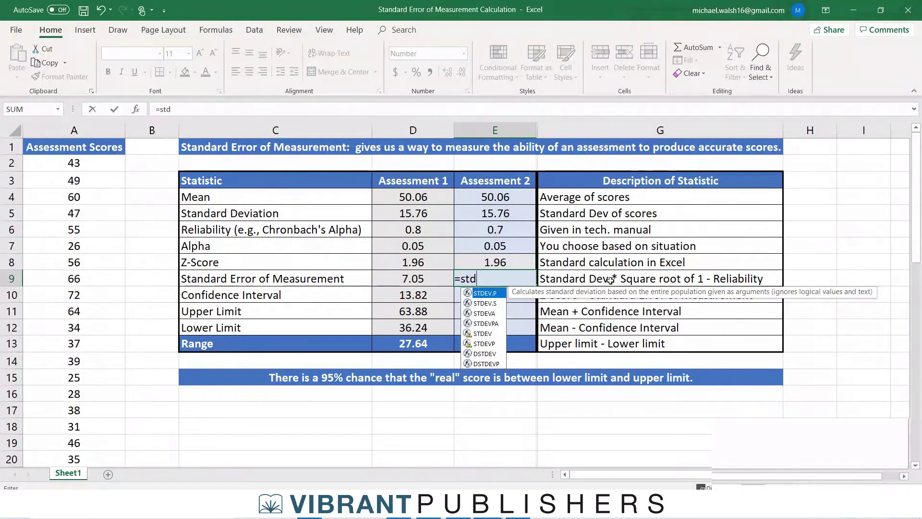
double_click(485, 303)
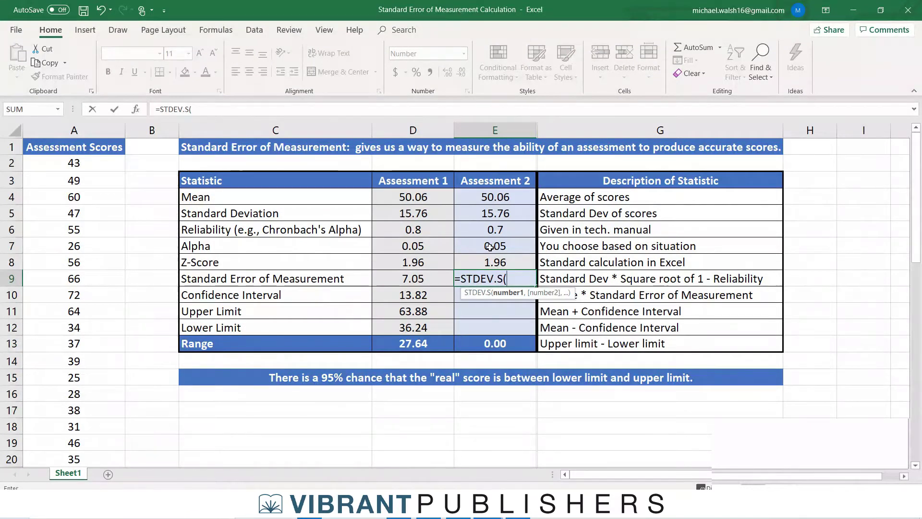
key("BackSpace")
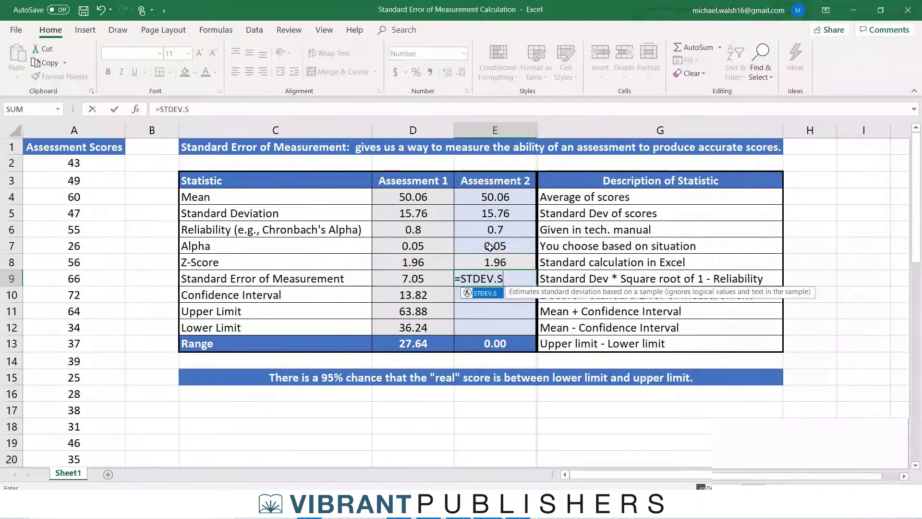
key("BackSpace")
key("BackSpace")
key("BackSpace")
key("BackSpace")
key("BackSpace")
key("BackSpace")
key("BackSpace")
key("BackSpace")
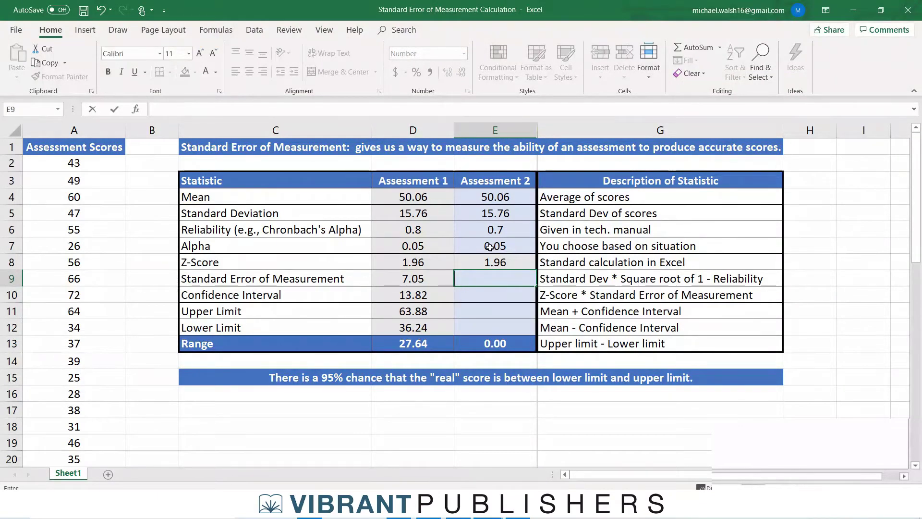
- Calculate the Assessment 2 standard error of measurement in E9 with the formula =E5*(SQRT(1-E6))
type("=")
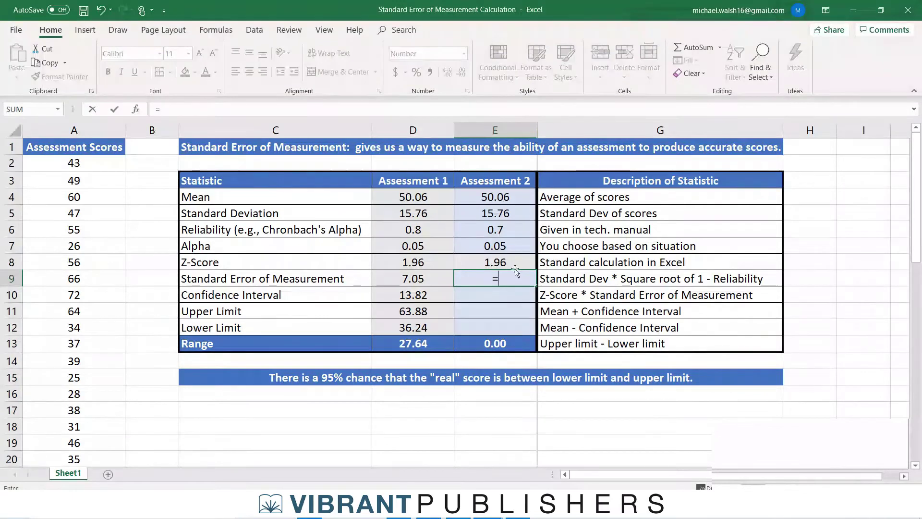
left_click(500, 215)
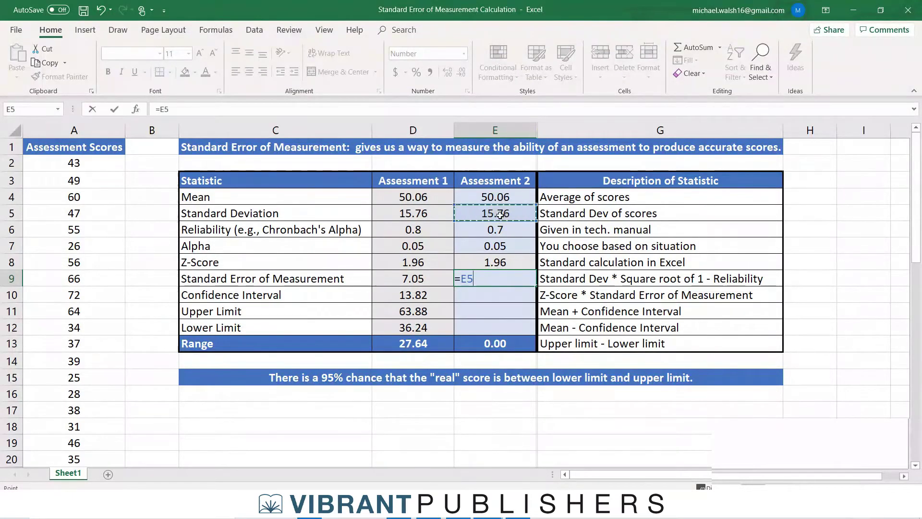
type("*")
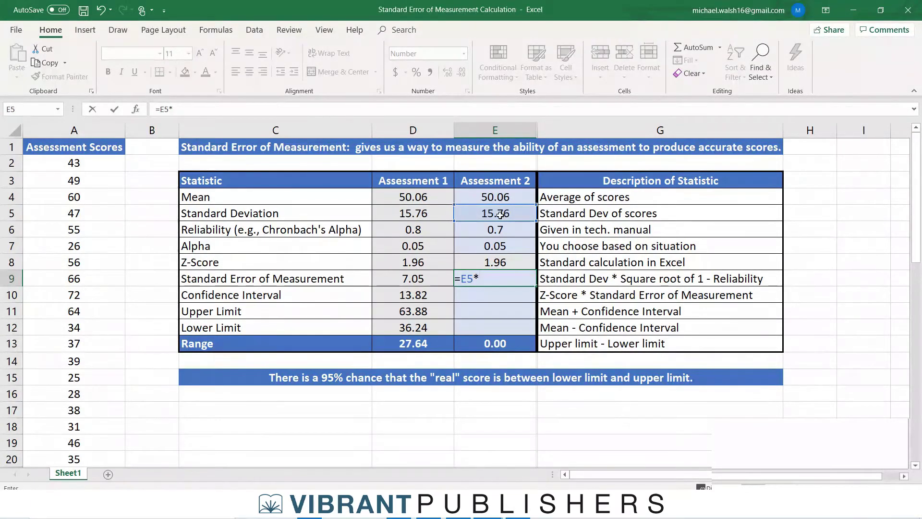
type("sq")
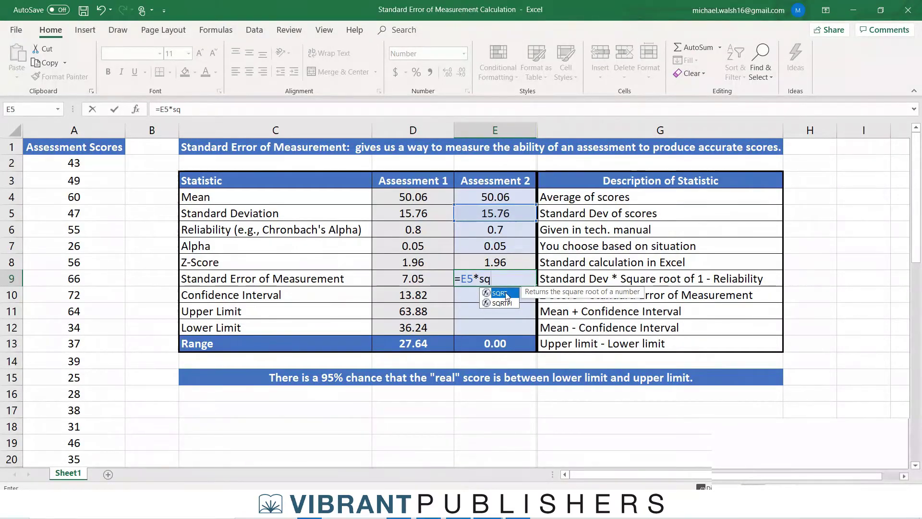
double_click(500, 293)
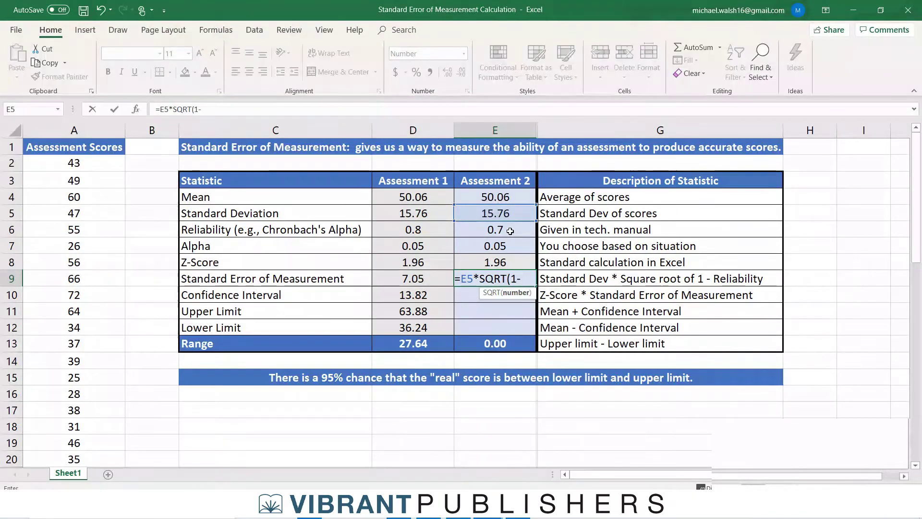
left_click(498, 230)
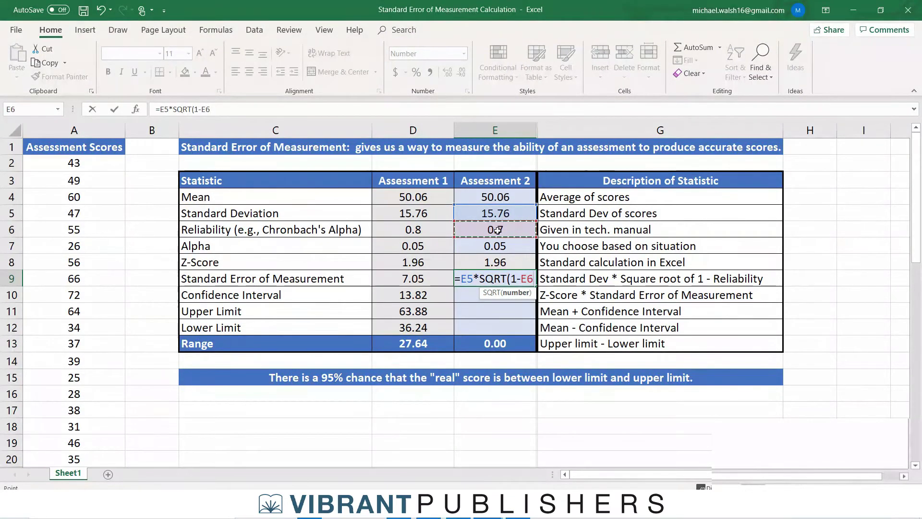
type(")")
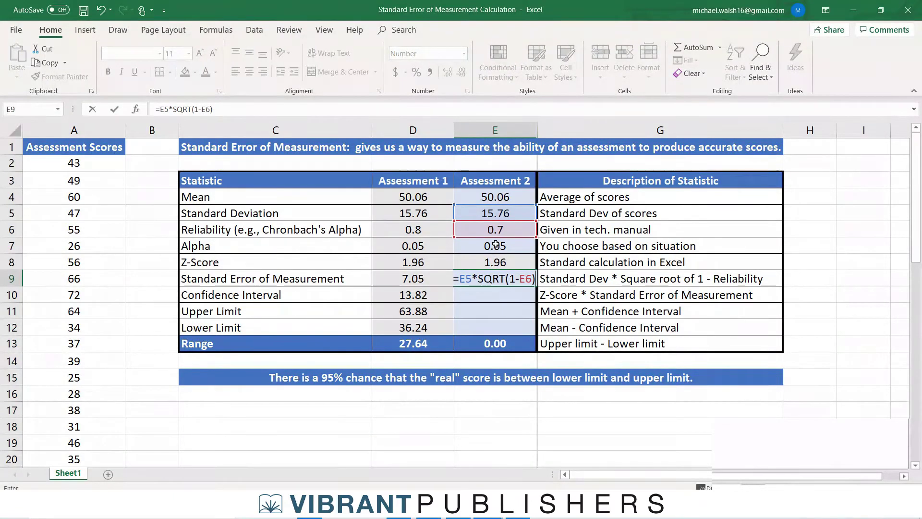
left_click(480, 278)
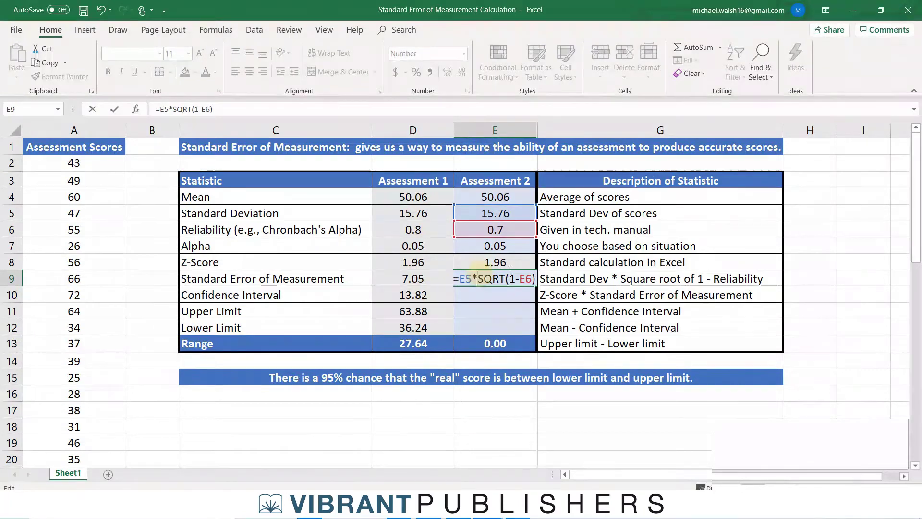
type("(")
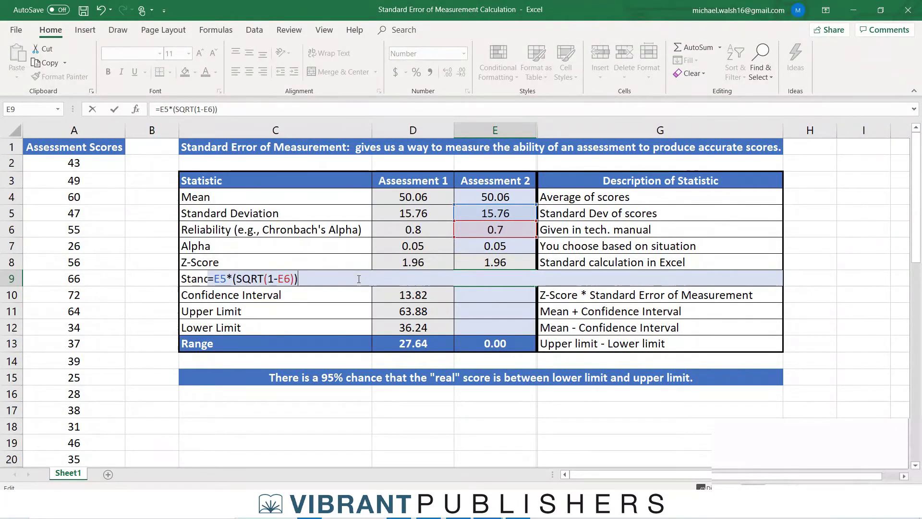
key("Return")
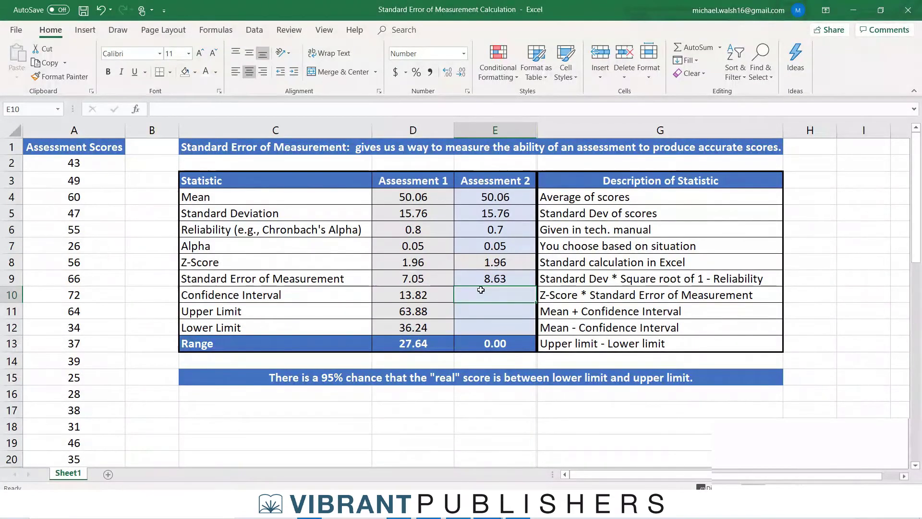
- Calculate the Assessment 2 confidence interval in E10 by multiplying the Z-Score in E8 by the standard error in E9
type("=")
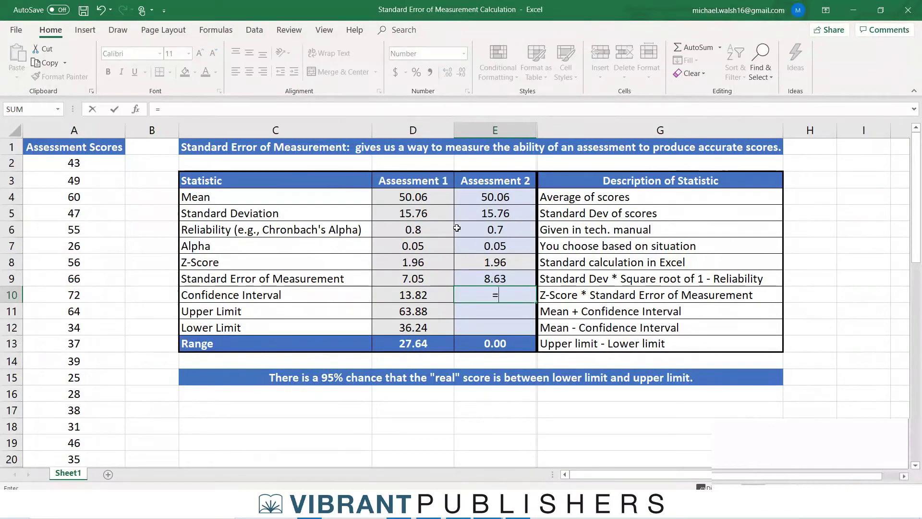
left_click(495, 262)
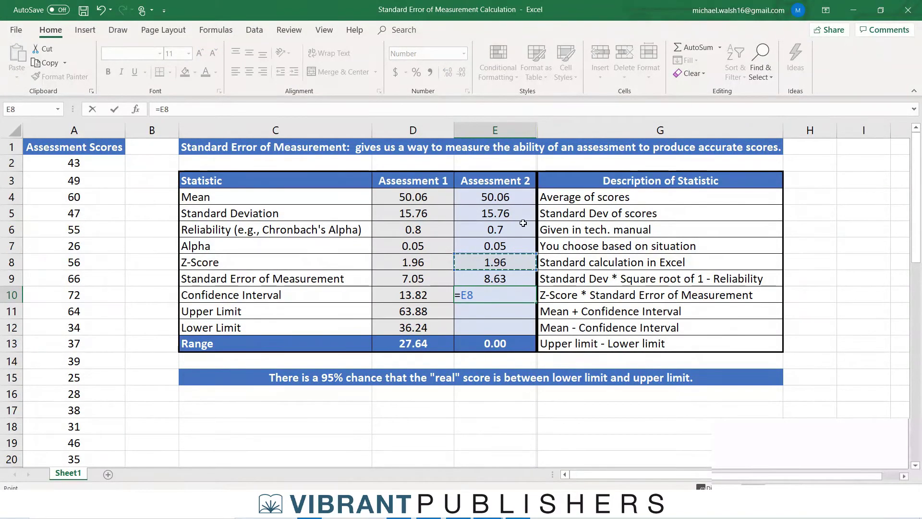
type("*")
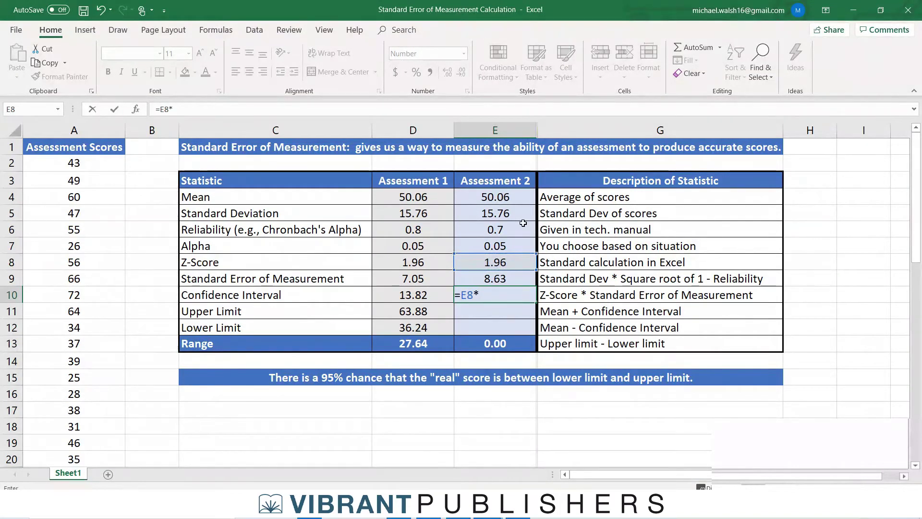
left_click(511, 278)
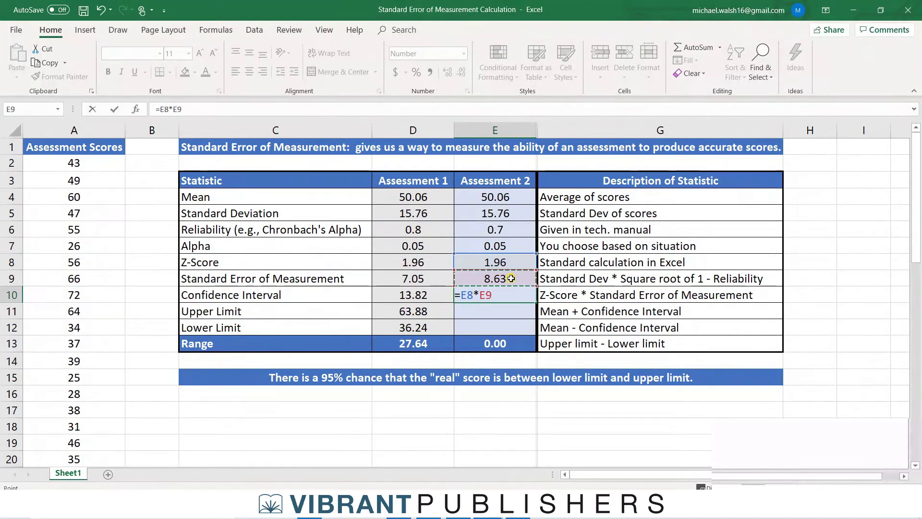
key("Return")
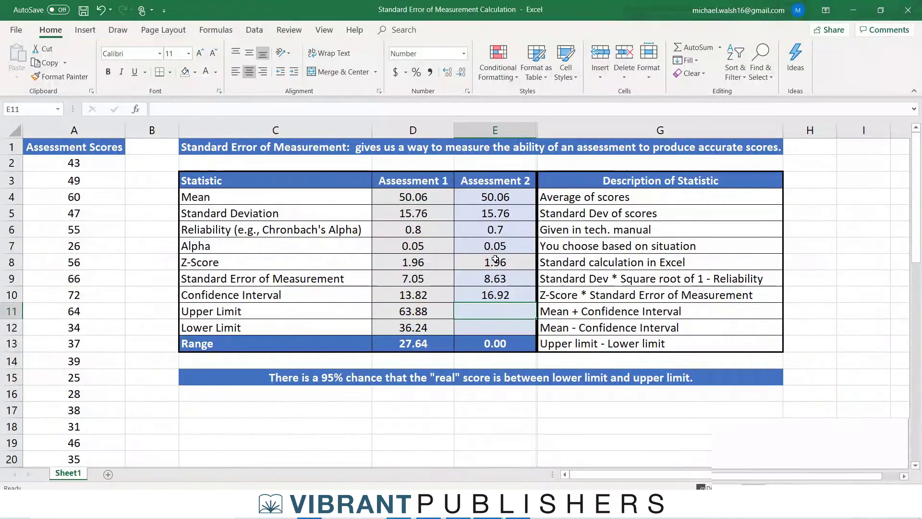
- Calculate the Assessment 2 upper limit in E11 by adding the confidence interval in E10 to the mean in E4
type("=")
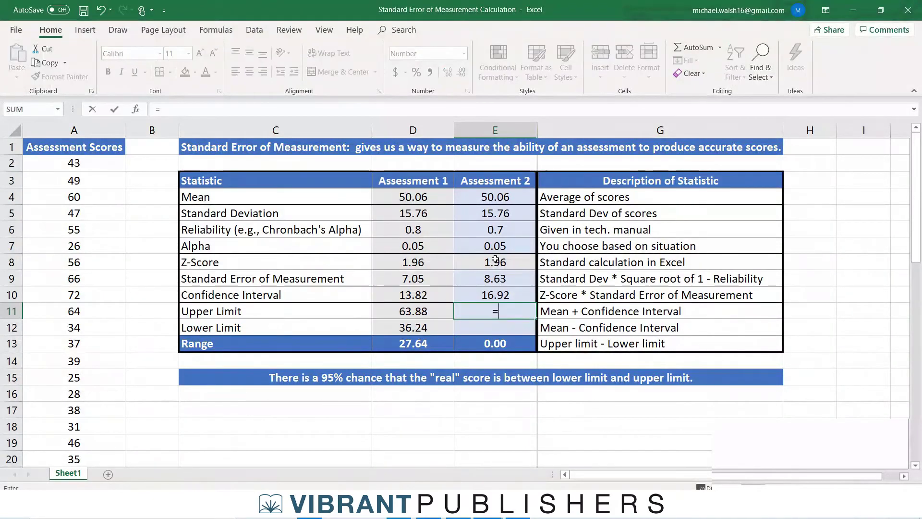
left_click(489, 198)
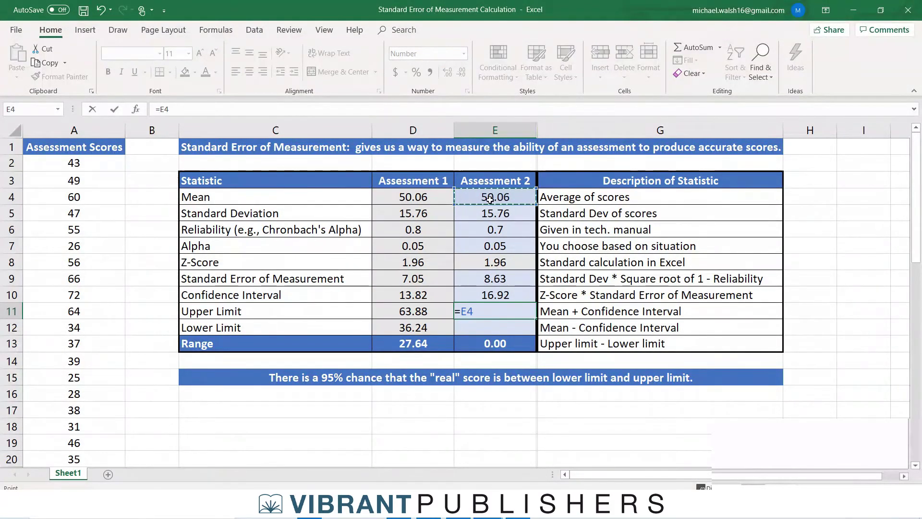
type("+")
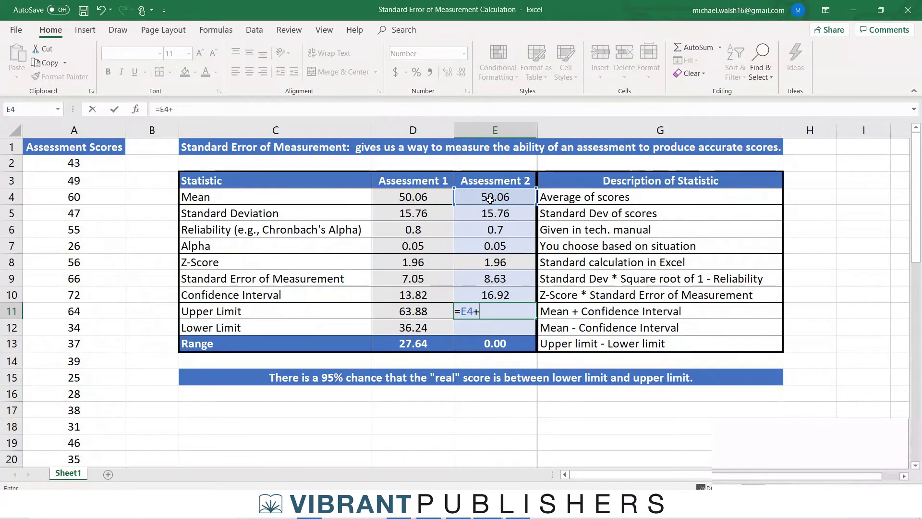
left_click(488, 294)
key("Return")
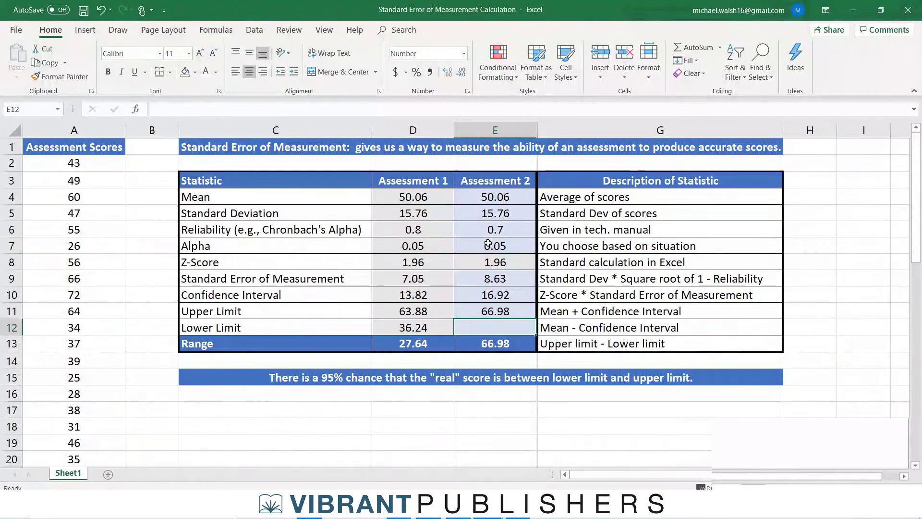
- Calculate the Assessment 2 lower limit in E12 by subtracting the confidence interval in E10 from the mean in E4
type("=")
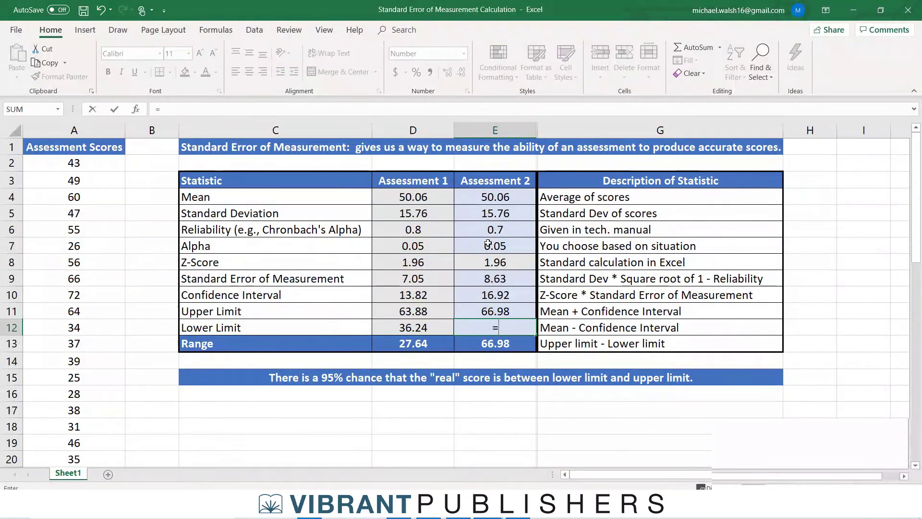
left_click(484, 197)
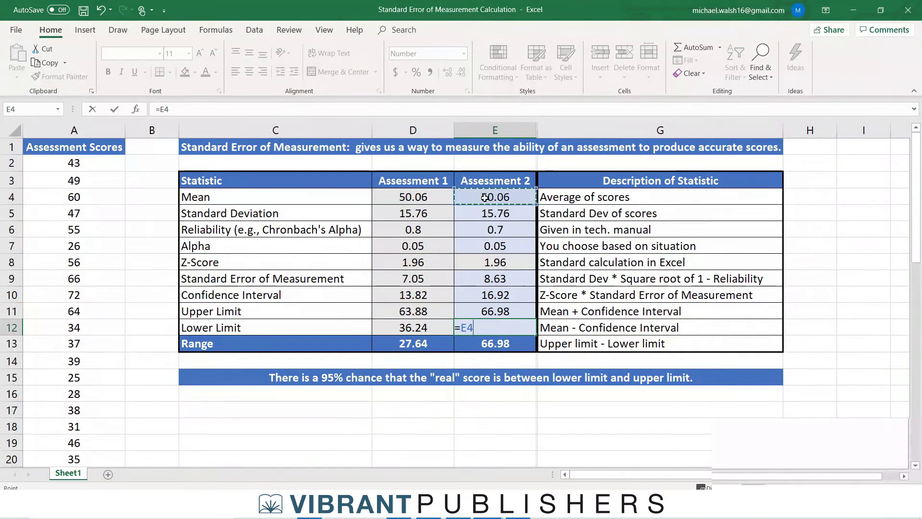
type("-")
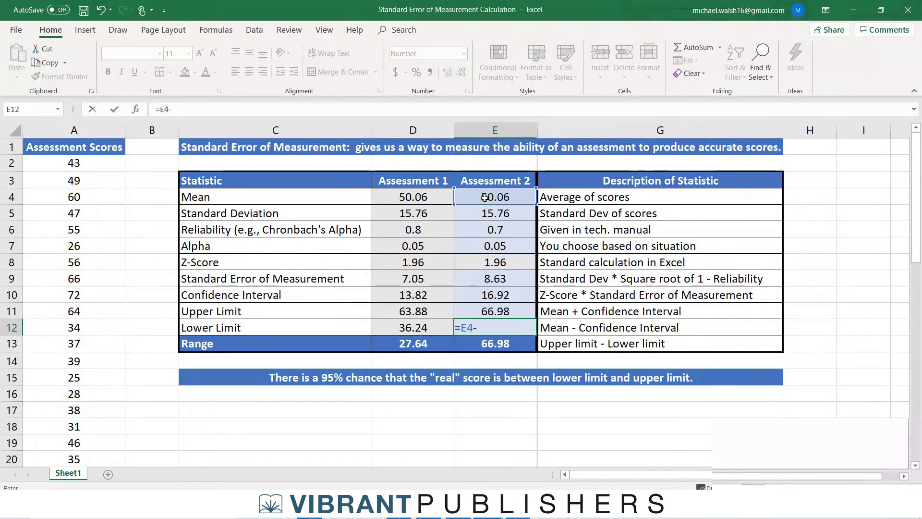
left_click(508, 294)
key("Return")
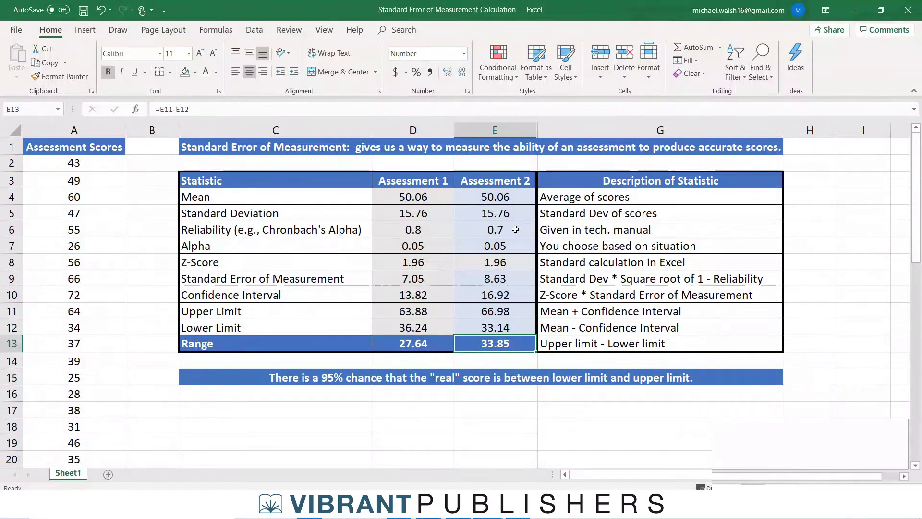
- Compare the lower and upper limits of Assessment 1 and Assessment 2 in rows 12 and 11
left_click(474, 358)
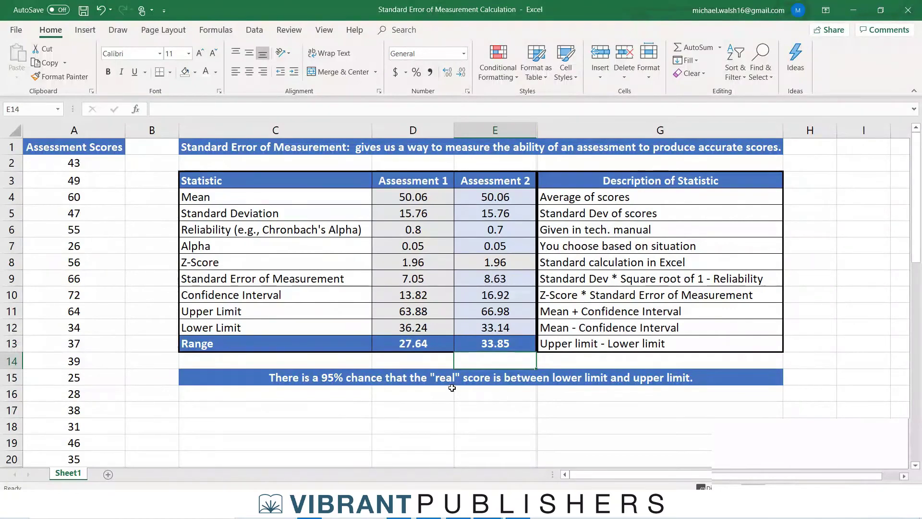
left_click(431, 328)
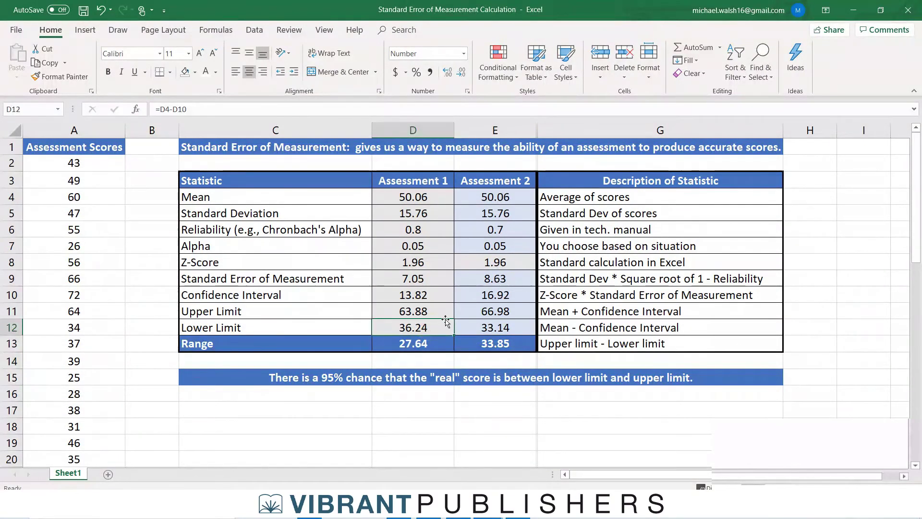
left_click(445, 314)
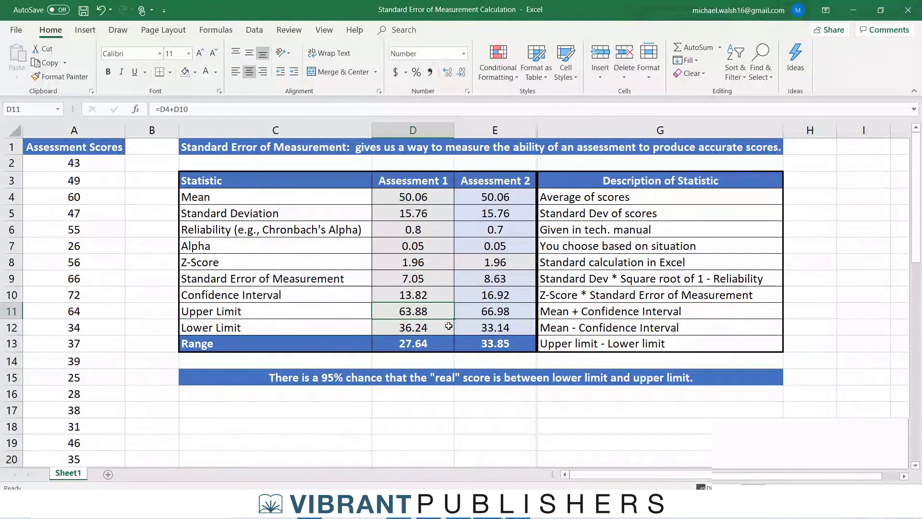
left_click(514, 326)
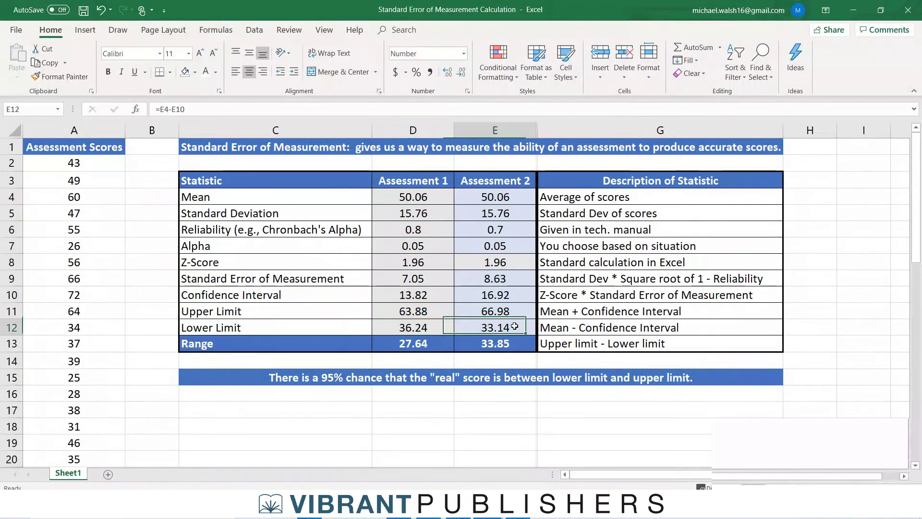
left_click(517, 312)
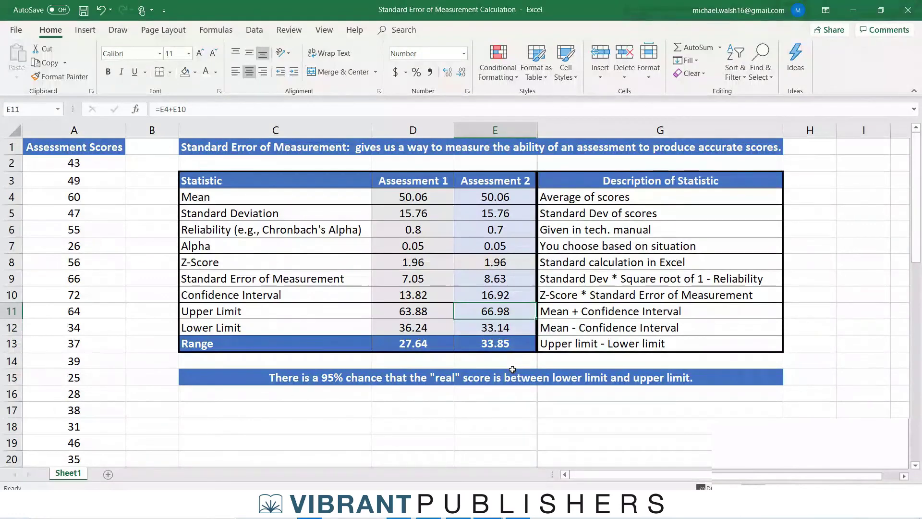
- Calculate the difference between the two assessments' ranges in E14 with the formula =E13-D13
left_click(475, 362)
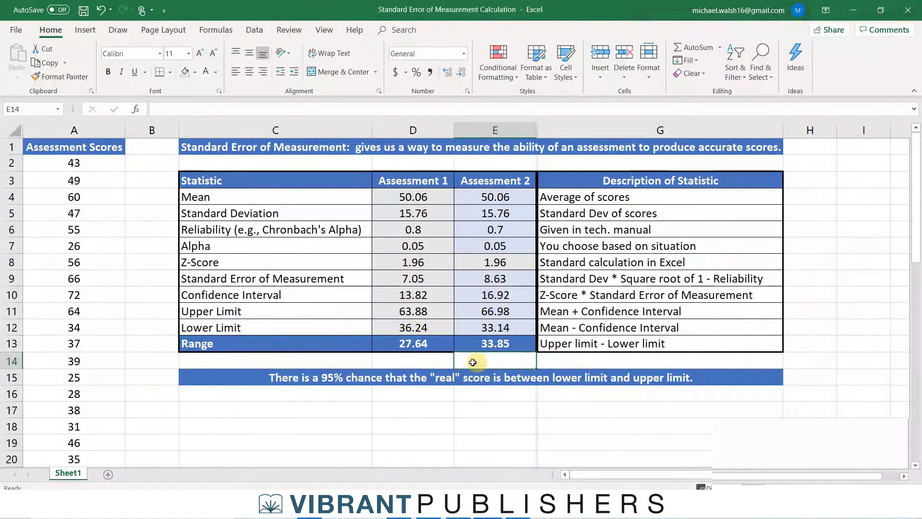
type("=")
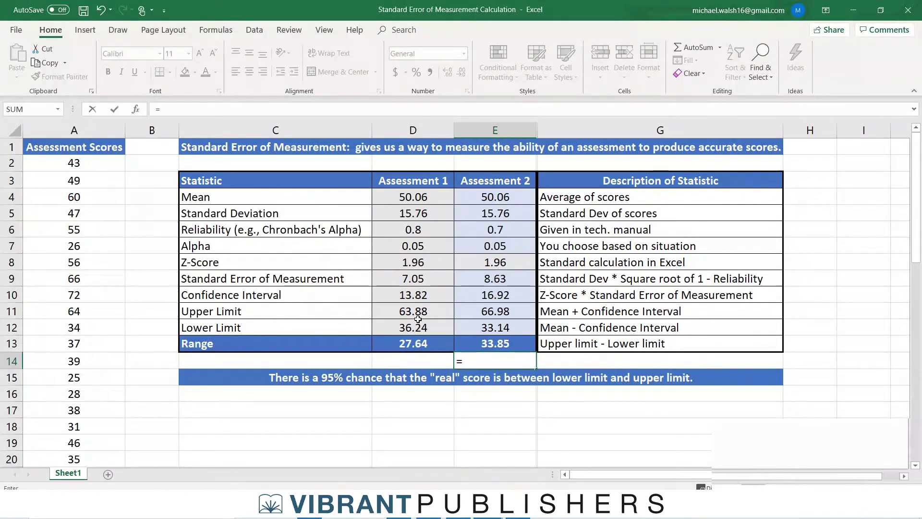
left_click(497, 344)
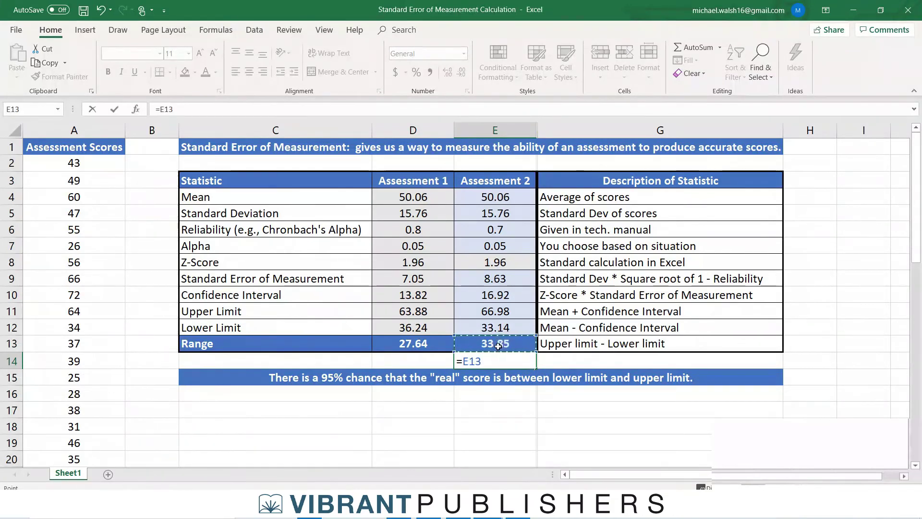
type("-")
left_click(408, 342)
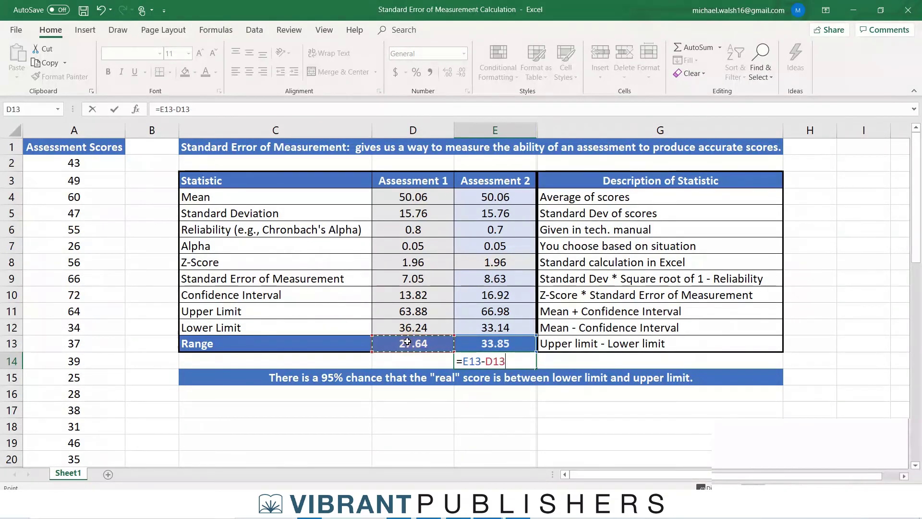
key("Return")
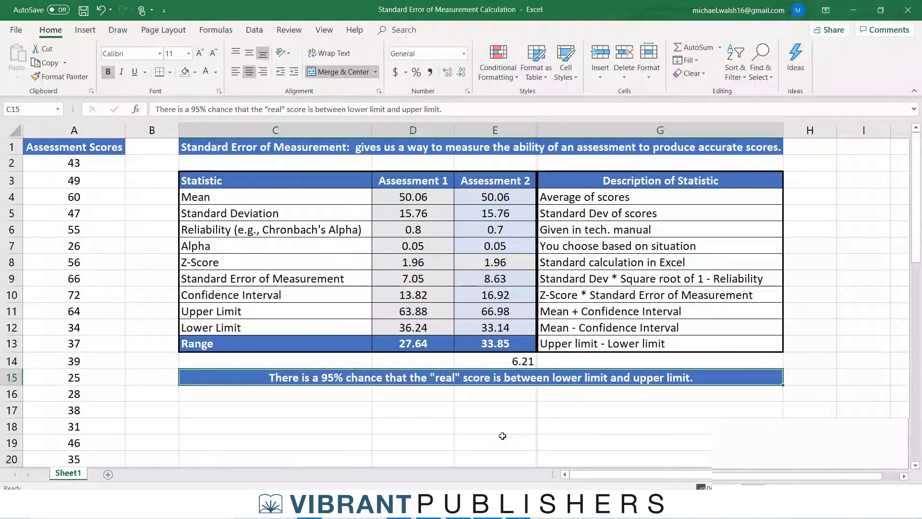
left_click(505, 228)
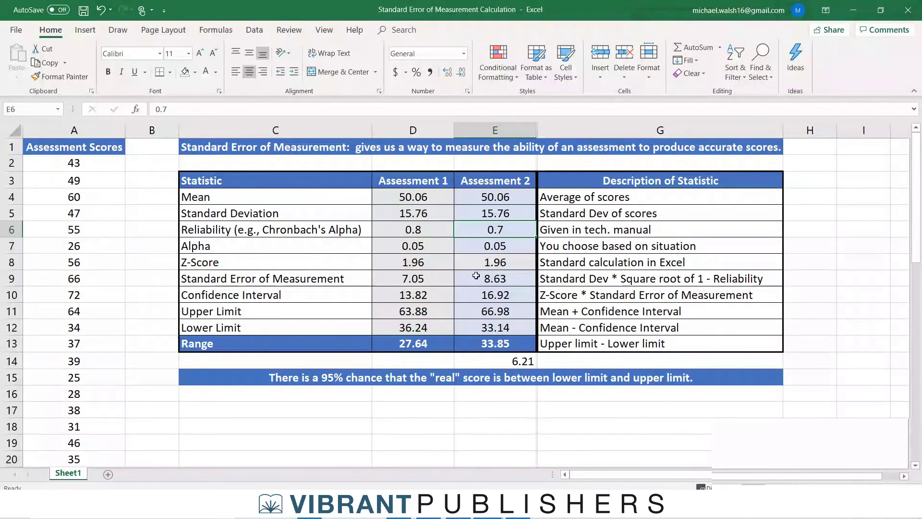
left_click(497, 359)
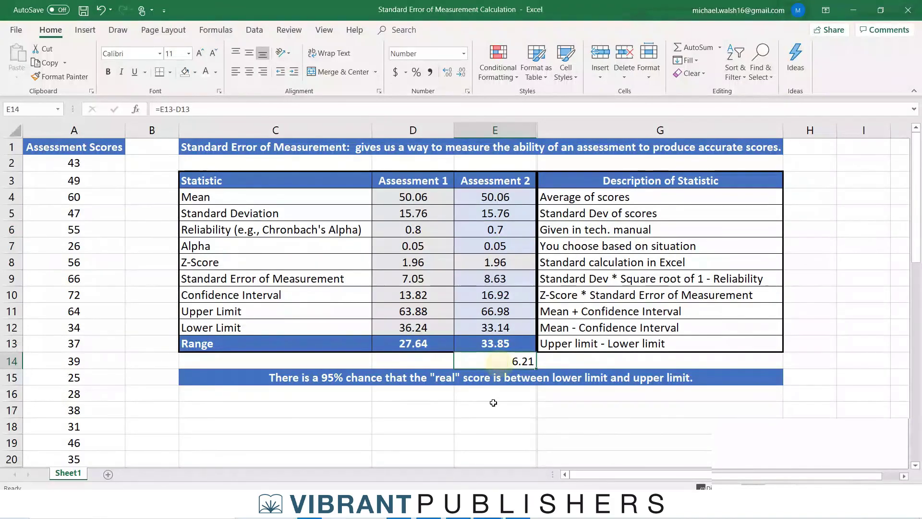